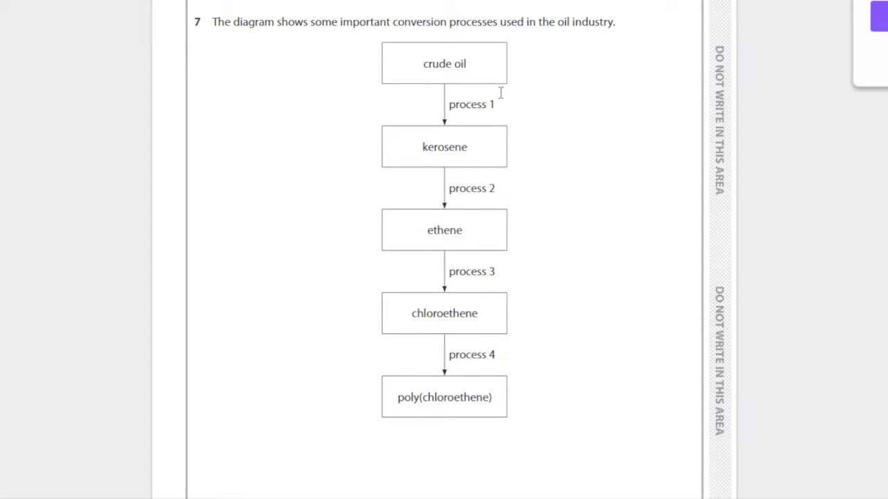
# Scroll past the question 7 flow diagram to part (a)'s blank answer lines.
pyautogui.scroll(-10, 500, 92)
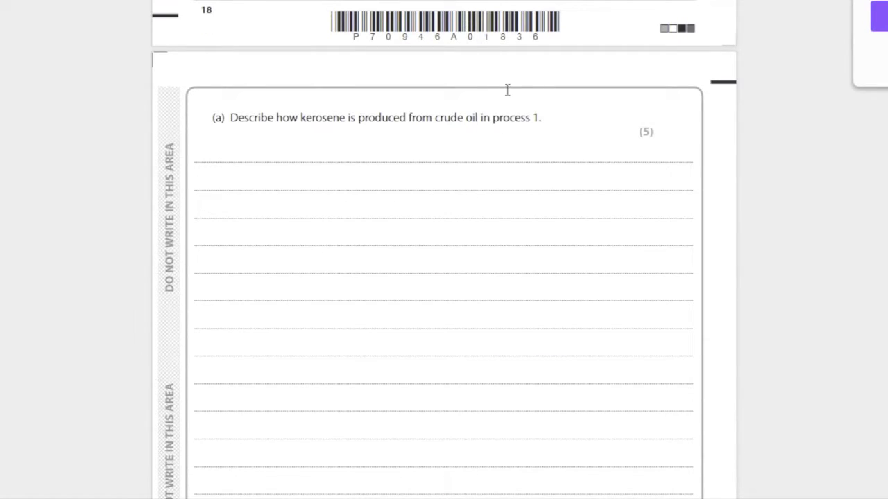
pyautogui.scroll(10, 507, 90)
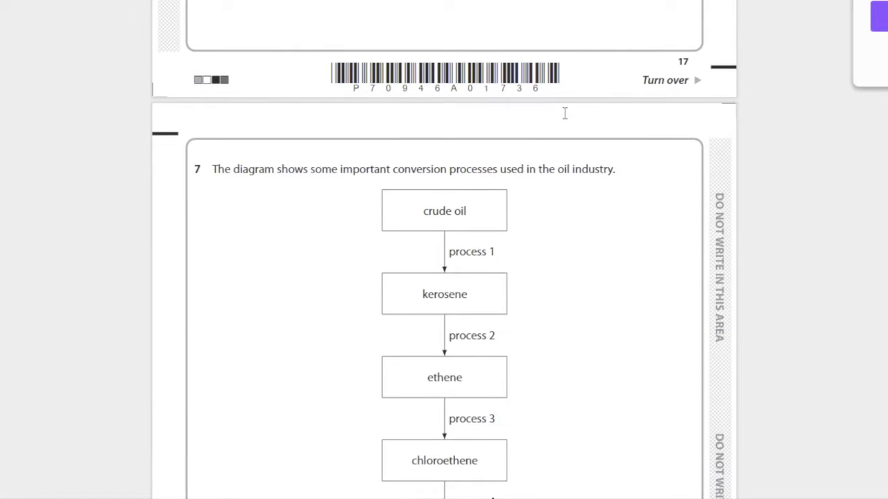
pyautogui.scroll(-10, 469, 238)
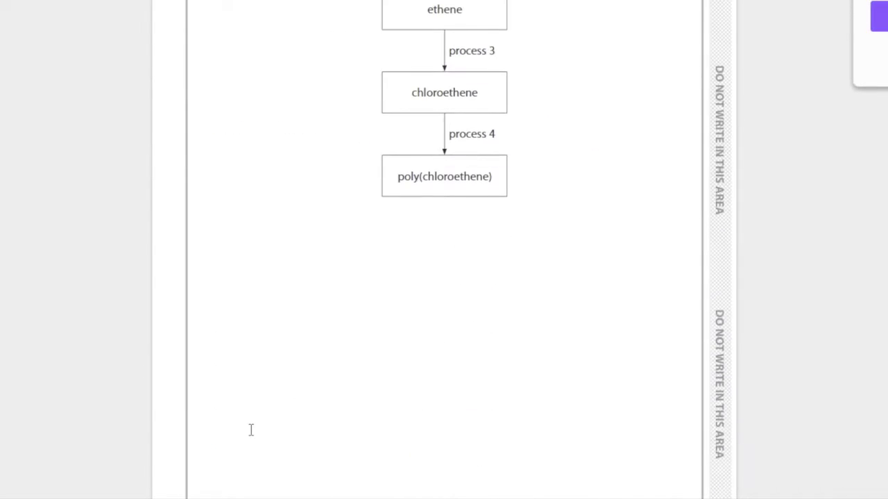
# Place a text box across part (a)'s answer lines and type 'Fractional distillation'.
pyautogui.moveTo(146, 287); pyautogui.dragTo(226, 316)
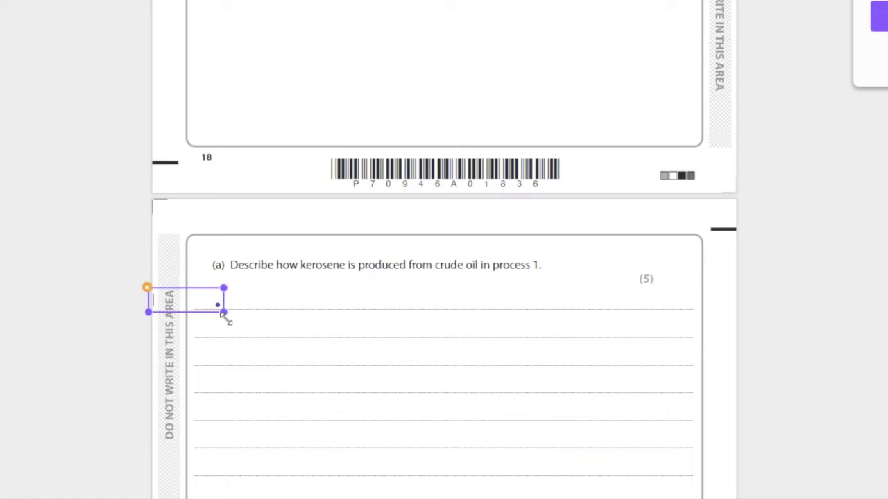
pyautogui.click(197, 324)
pyautogui.click(252, 359)
pyautogui.click(219, 306)
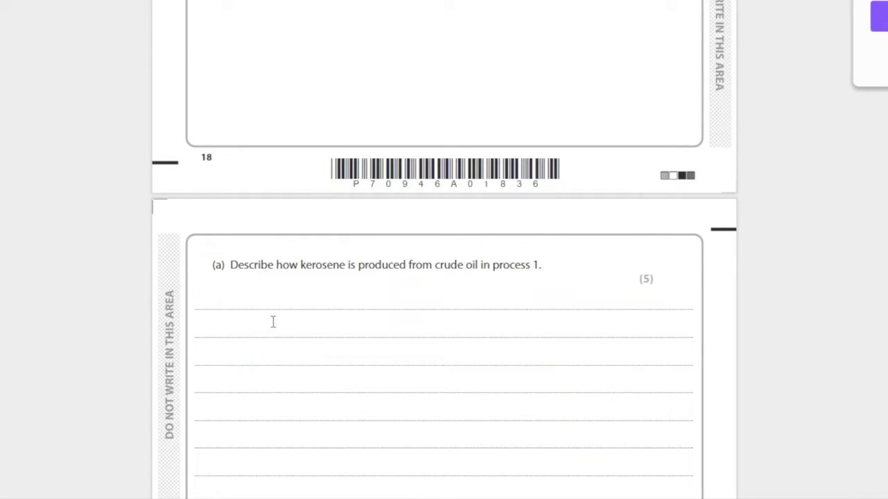
pyautogui.click(243, 317)
pyautogui.moveTo(311, 332); pyautogui.dragTo(638, 498)
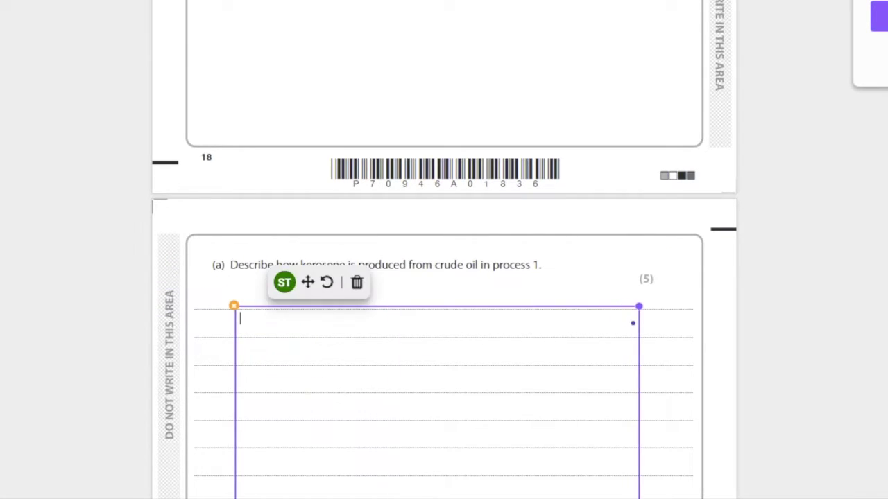
pyautogui.write('Fractional di')
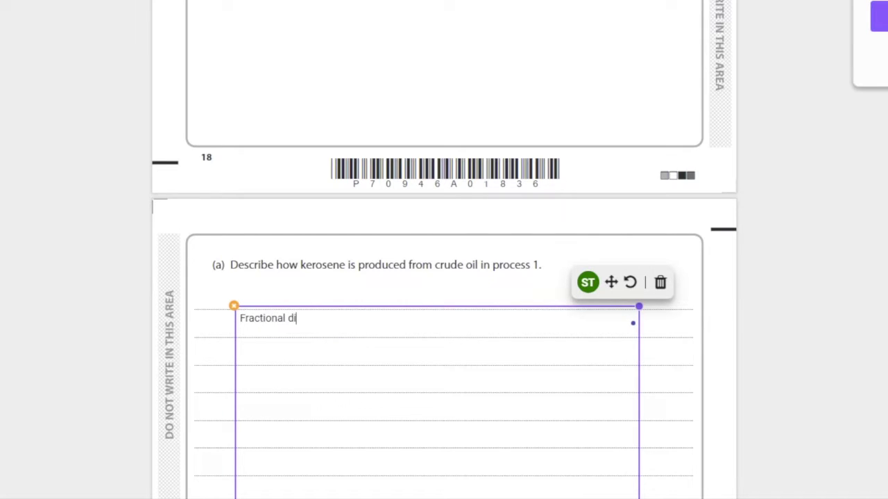
pyautogui.write('stillation')
pyautogui.press('Return')
pyautogui.press('Return')
# Add the lines 'Crude oil is vaporised' and 'Passed into a fractionating column'.
pyautogui.write('Crude oiu')
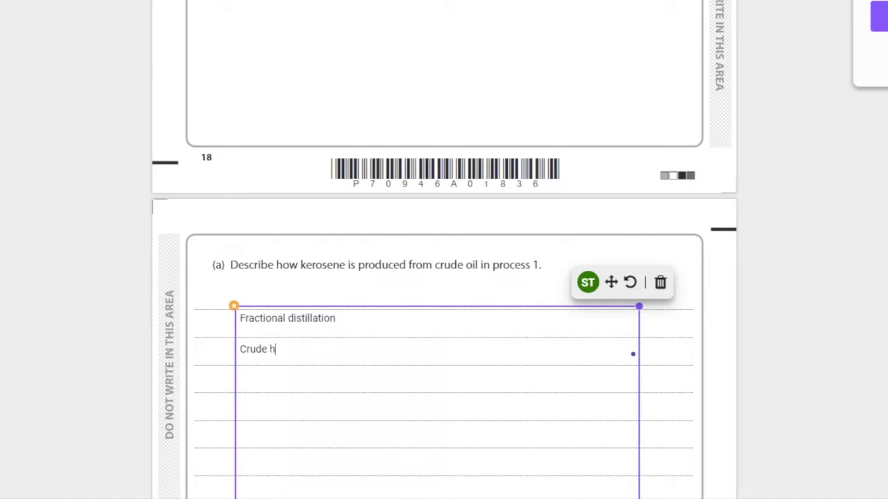
pyautogui.press('BackSpace')
pyautogui.write('l is vaporised')
pyautogui.press('Return')
pyautogui.press('Return')
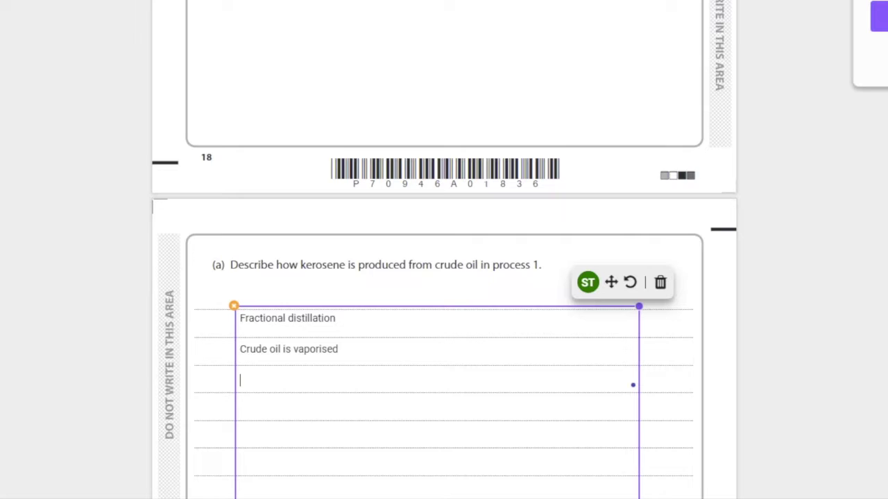
pyautogui.write('Passed into a fracti')
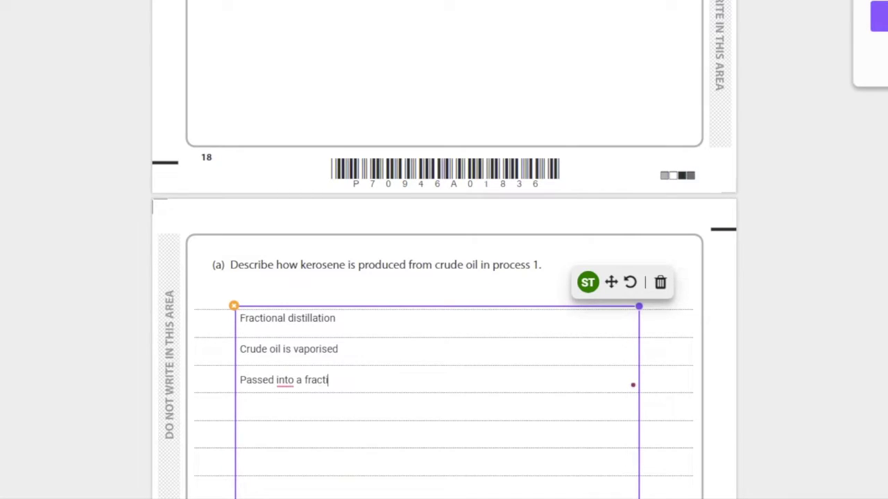
pyautogui.write('onating coulm')
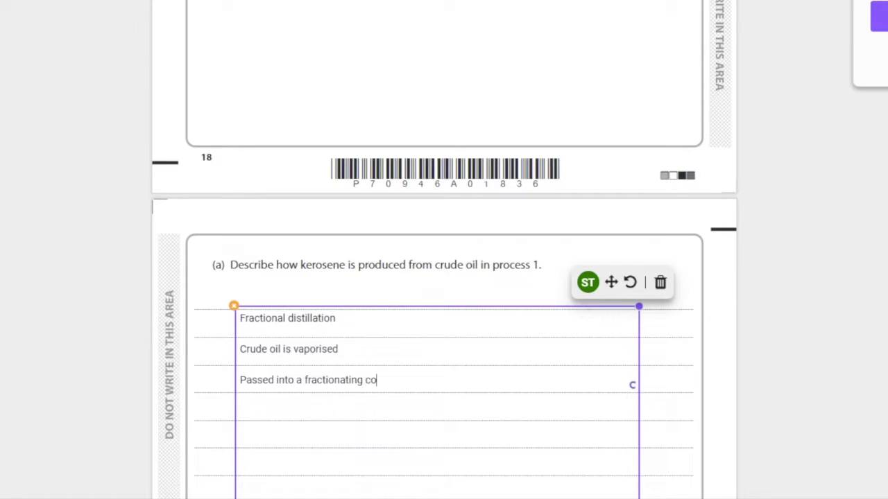
pyautogui.press('BackSpace')
pyautogui.press('BackSpace')
pyautogui.press('BackSpace')
pyautogui.write('lumn')
pyautogui.press('Return')
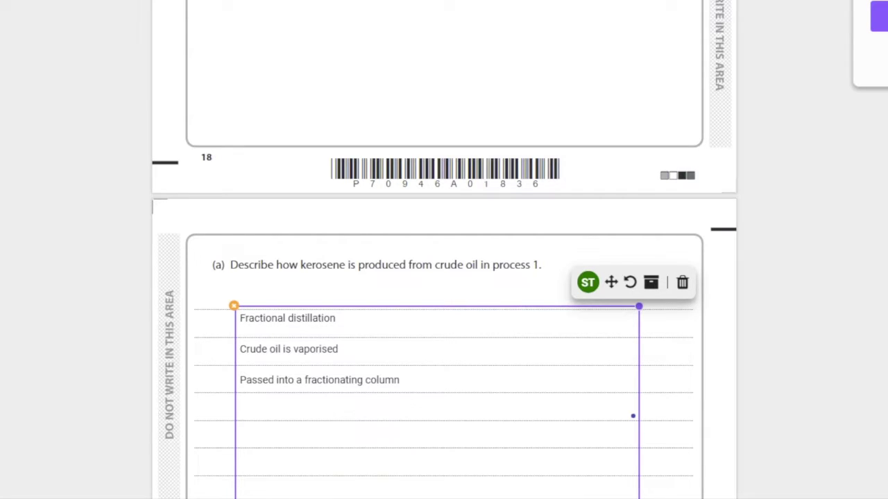
# Add 'Higher temp at the bottom than at the top' and shorter chains rising towards the top.
pyautogui.write('Higher temp at the bo')
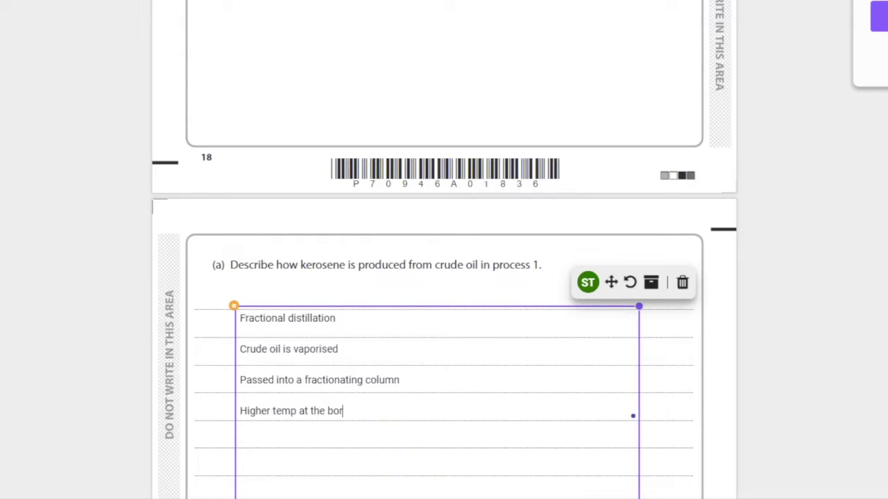
pyautogui.write('ttom than at the top')
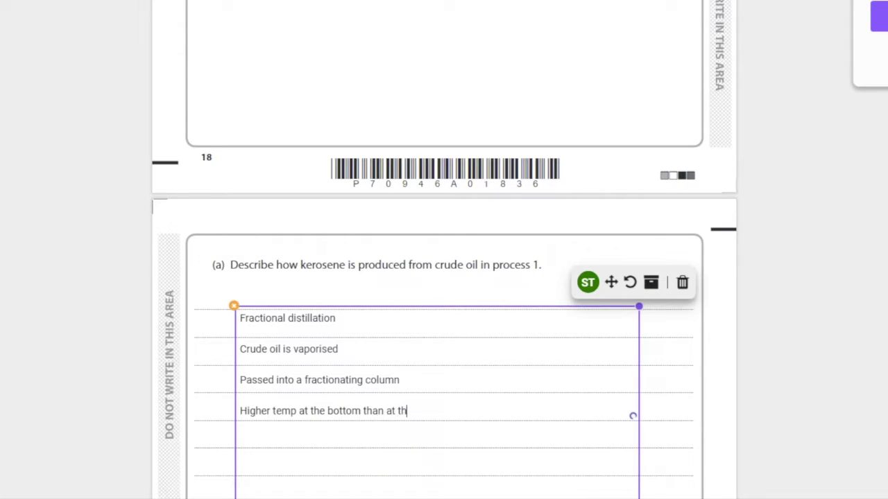
pyautogui.press('Return')
pyautogui.write('Shortert')
pyautogui.press('BackSpace')
pyautogui.press('BackSpace')
pyautogui.write('h')
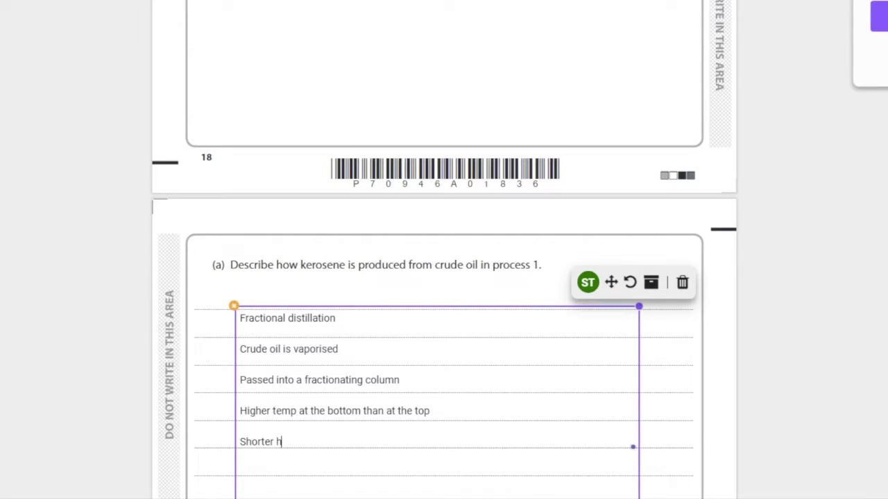
pyautogui.write('ydrogarbon chains ha')
pyautogui.press('BackSpace')
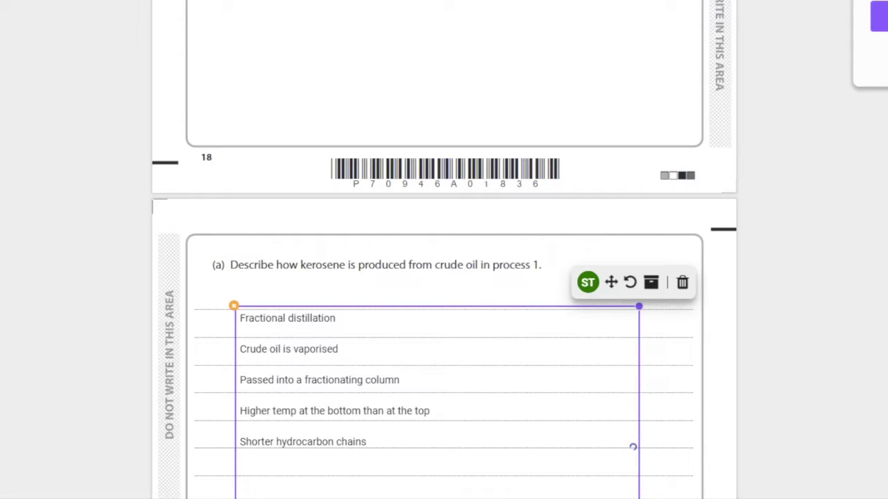
pyautogui.write('(that have a lower b')
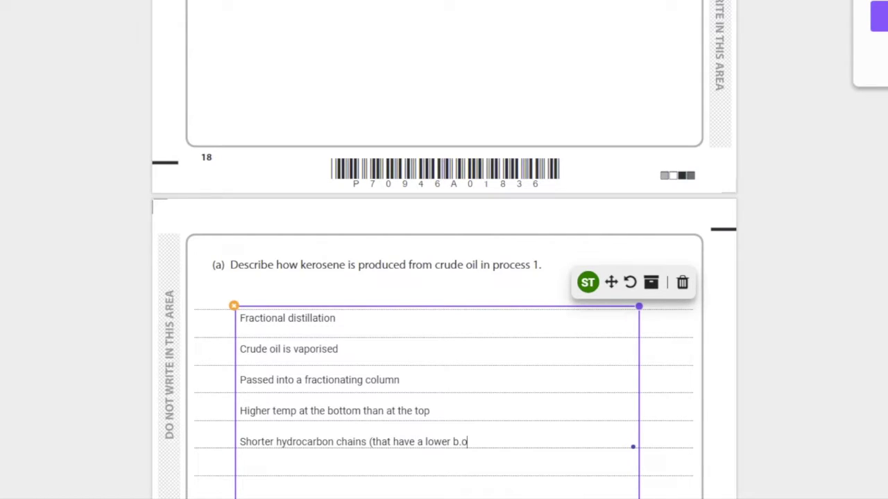
pyautogui.write('.p) rise higher to')
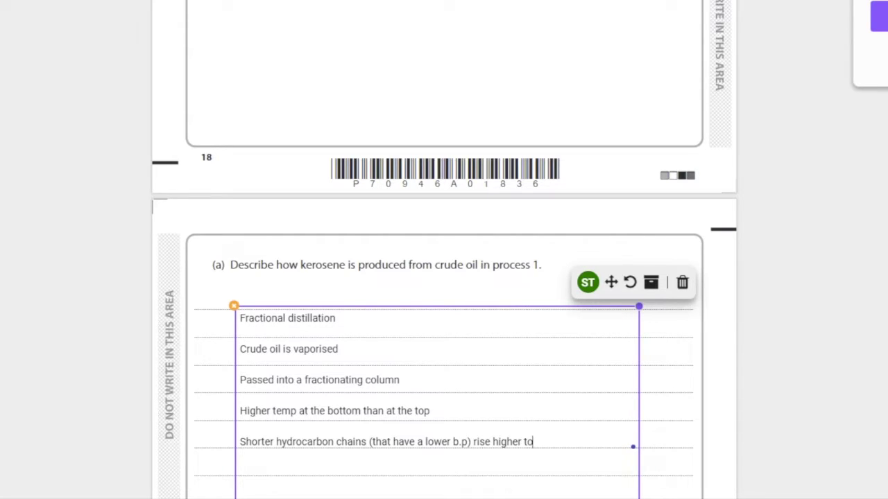
pyautogui.write('wards the tio')
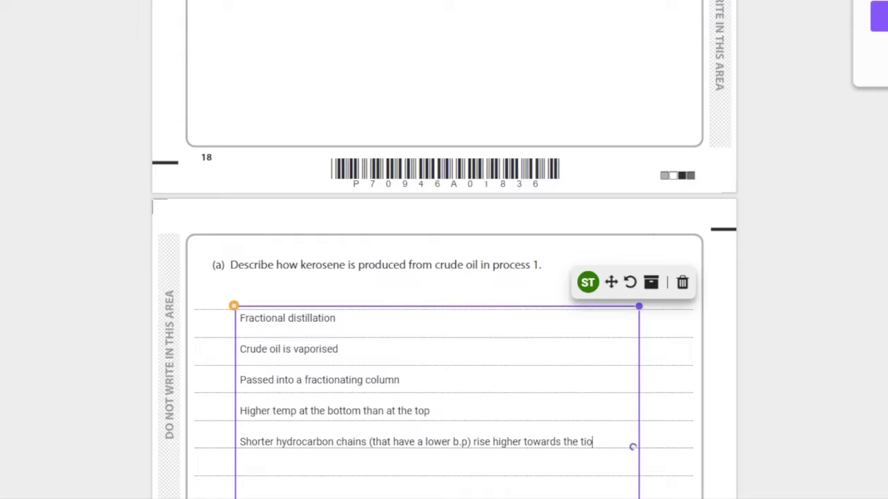
pyautogui.press('BackSpace')
pyautogui.write('oo')
pyautogui.press('Return')
# End the answer with 'Kerosene condenses at a level due to its boiling point'.
pyautogui.write('Fra')
pyautogui.press('BackSpace')
pyautogui.press('BackSpace')
pyautogui.press('BackSpace')
pyautogui.write('Kerosene condes')
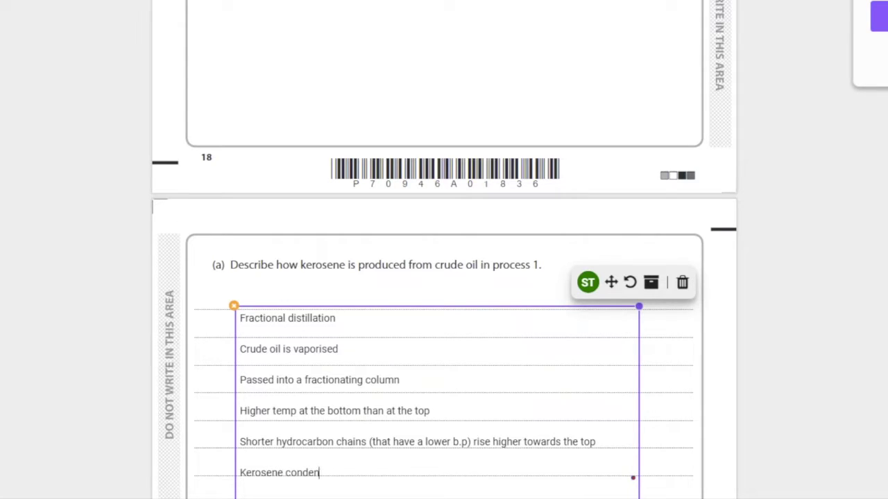
pyautogui.press('BackSpace')
pyautogui.press('BackSpace')
pyautogui.write('enses at a level due')
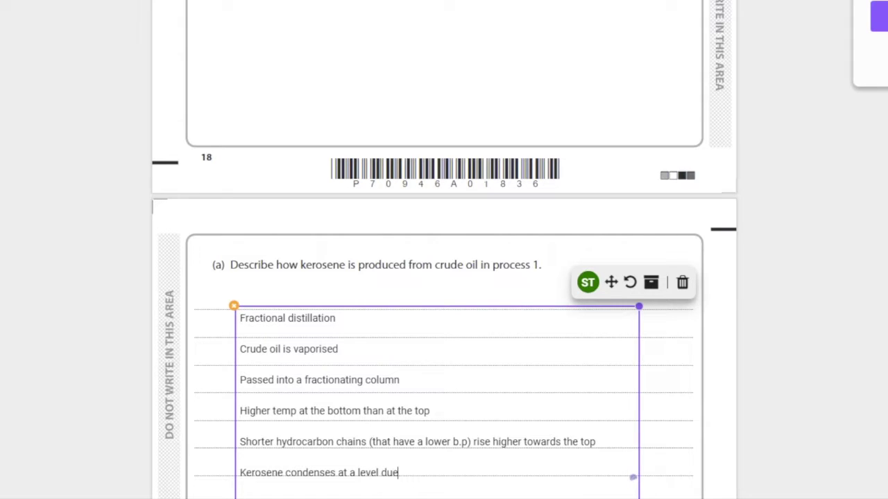
pyautogui.write(' to its boiling')
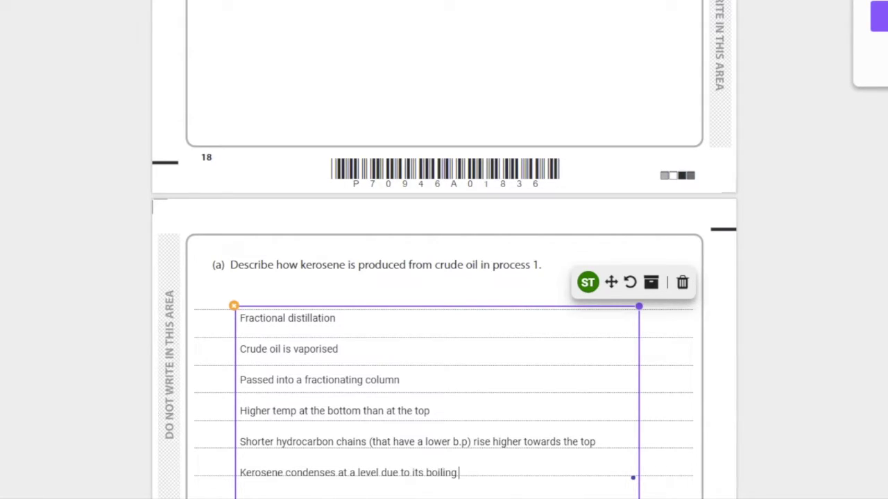
pyautogui.write(' point')
pyautogui.click(252, 215)
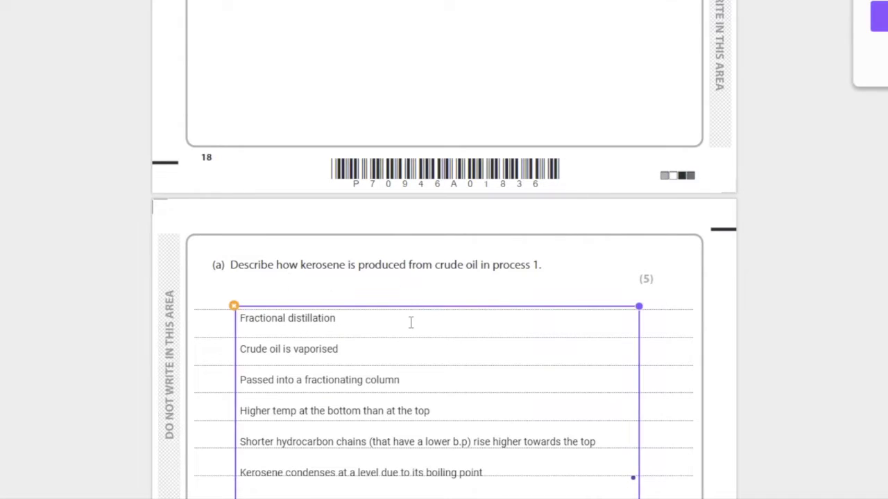
# Scroll down from part (a) to the part (b)(i) cracking equation.
pyautogui.click(281, 493)
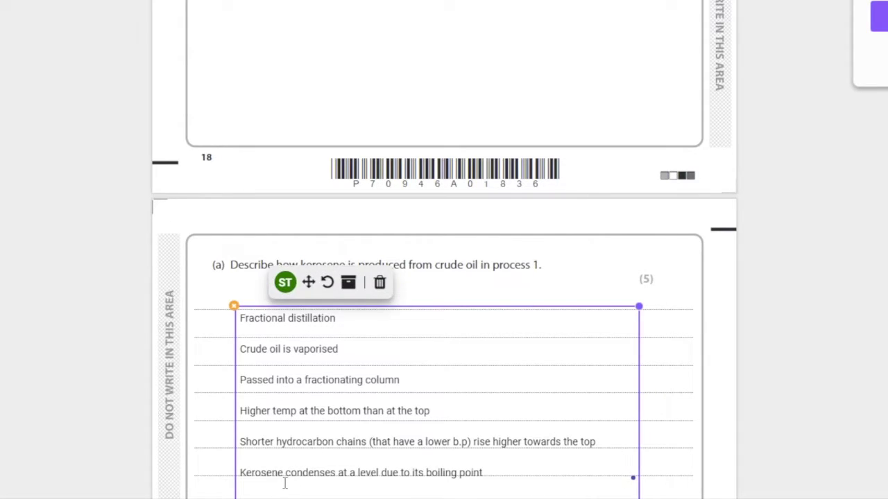
pyautogui.click(247, 291)
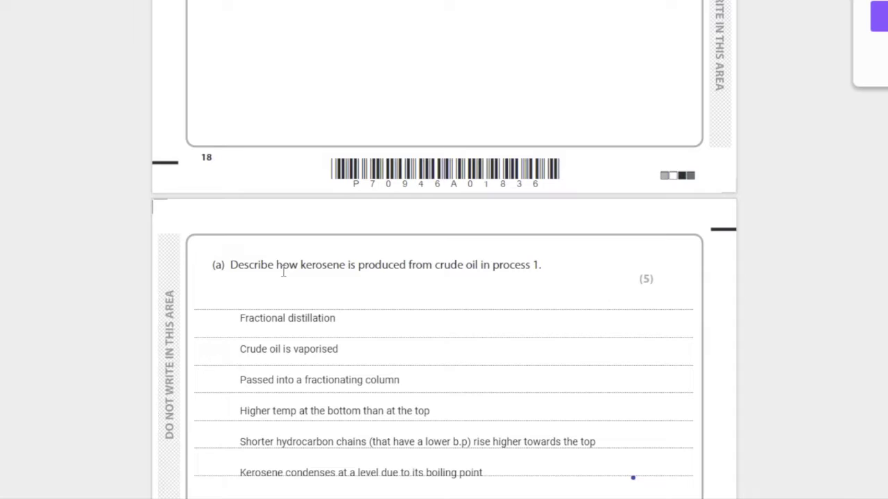
pyautogui.scroll(-1, 317, 298)
pyautogui.click(320, 257)
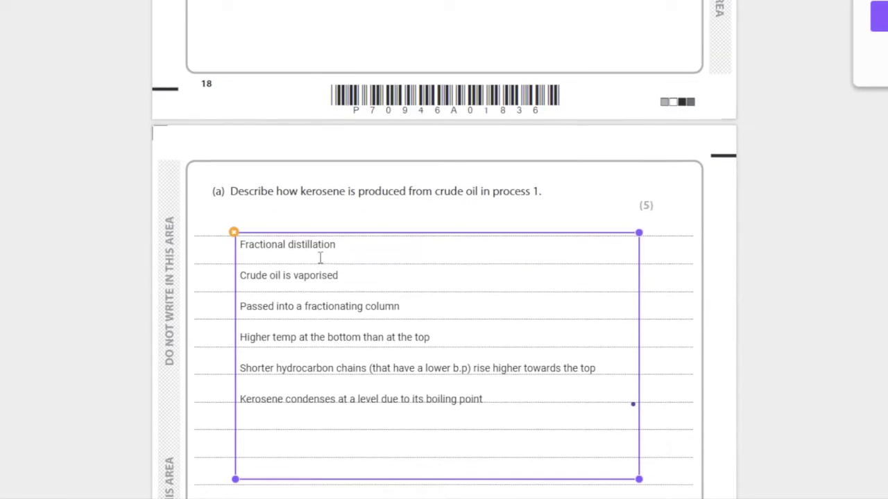
pyautogui.scroll(-10, 286, 254)
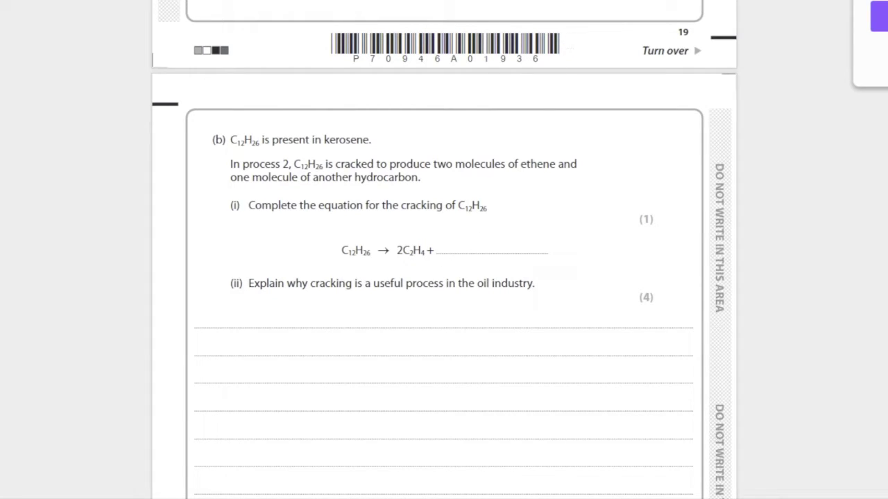
# Complete the cracking equation after 2C2H4 + with C8H18 as the other hydrocarbon.
pyautogui.click(453, 239)
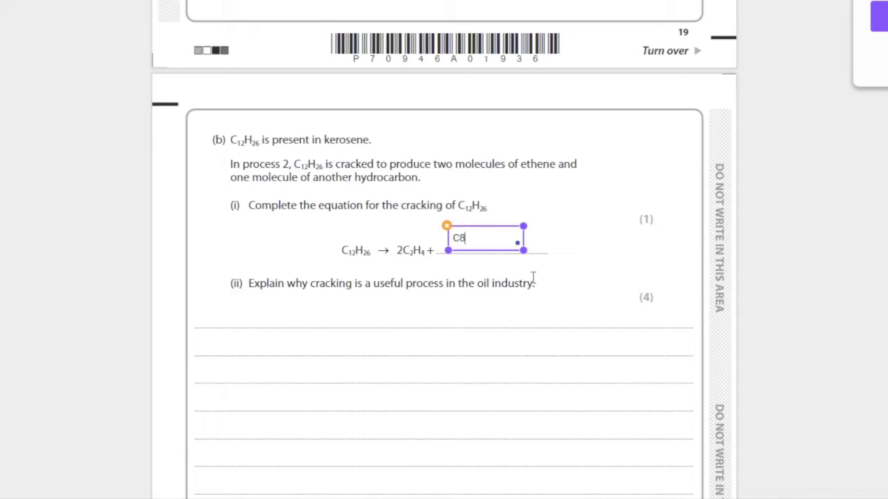
pyautogui.press('Escape')
pyautogui.write('H18')
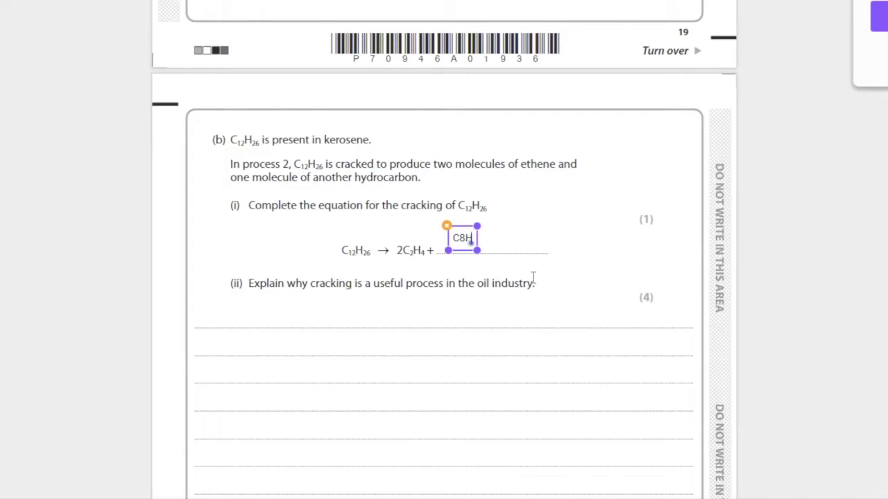
pyautogui.click(203, 328)
pyautogui.click(208, 339)
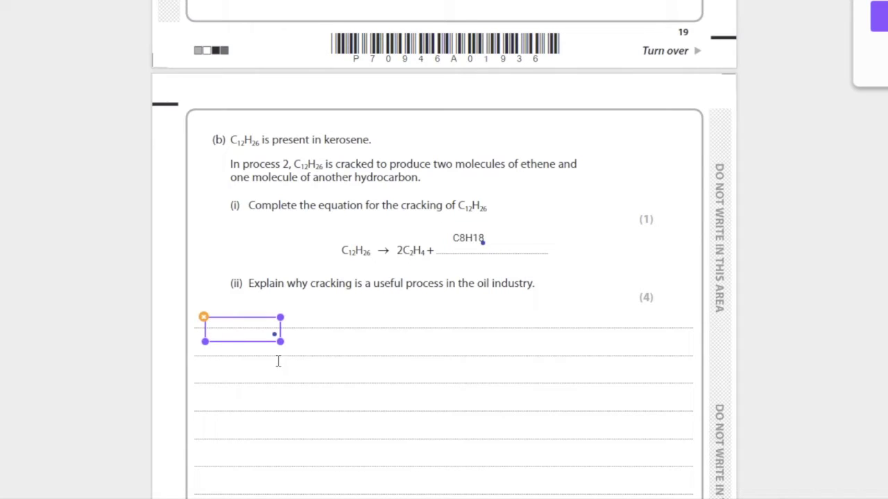
# Answer part (b)(ii): cracking gives short-chained alkanes for fuels and alkenes for making polymers.
pyautogui.moveTo(277, 340); pyautogui.dragTo(732, 335)
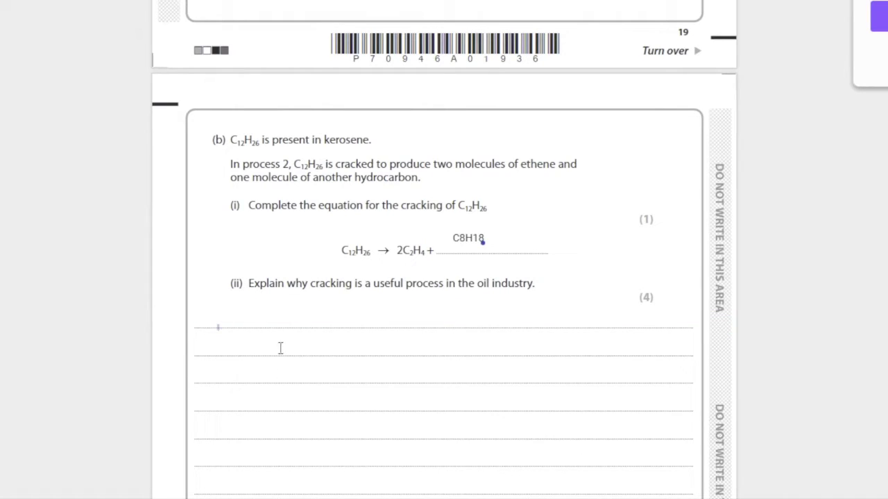
pyautogui.click(230, 333)
pyautogui.click(236, 313)
pyautogui.moveTo(304, 326); pyautogui.dragTo(698, 492)
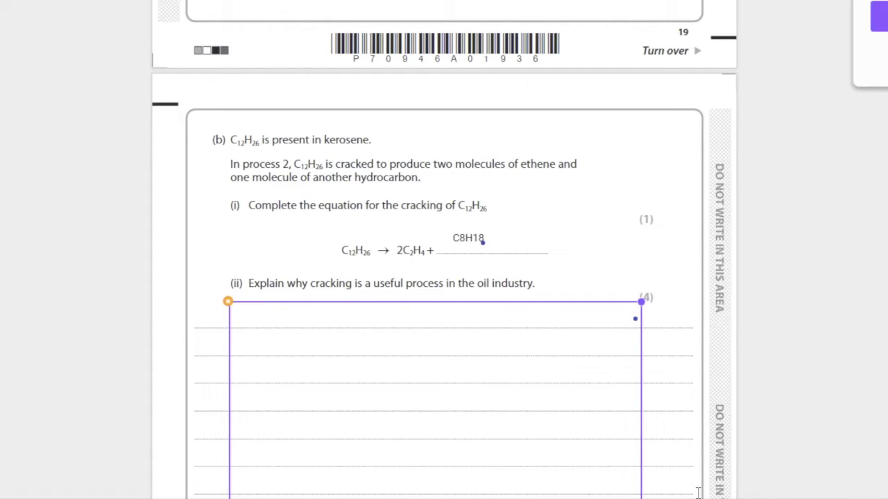
pyautogui.write('It produces short cha')
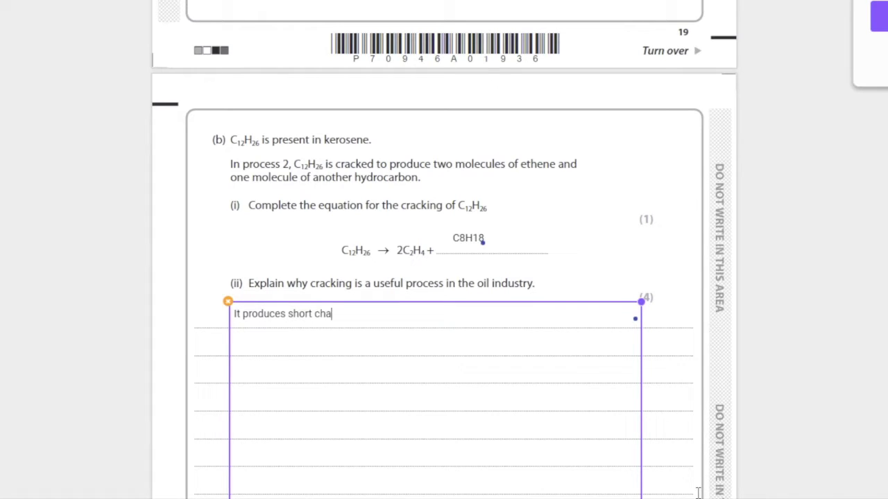
pyautogui.write('ined alkanes, which')
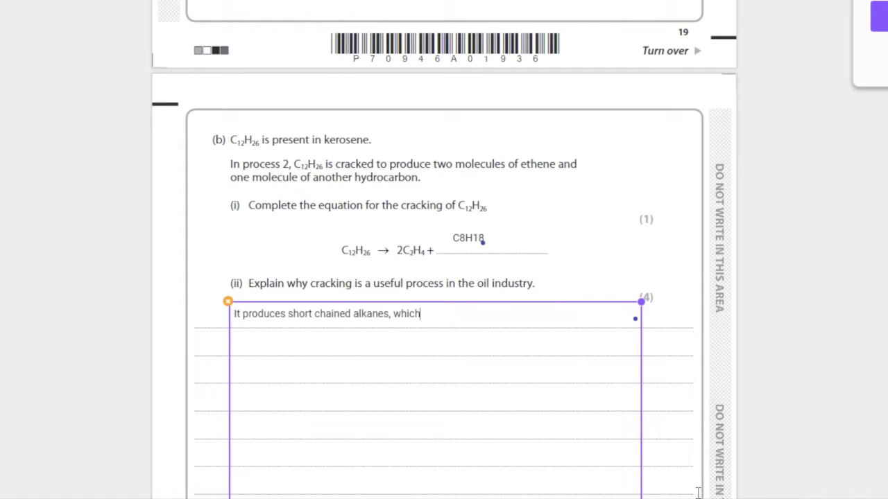
pyautogui.write(' can be used as fuels.')
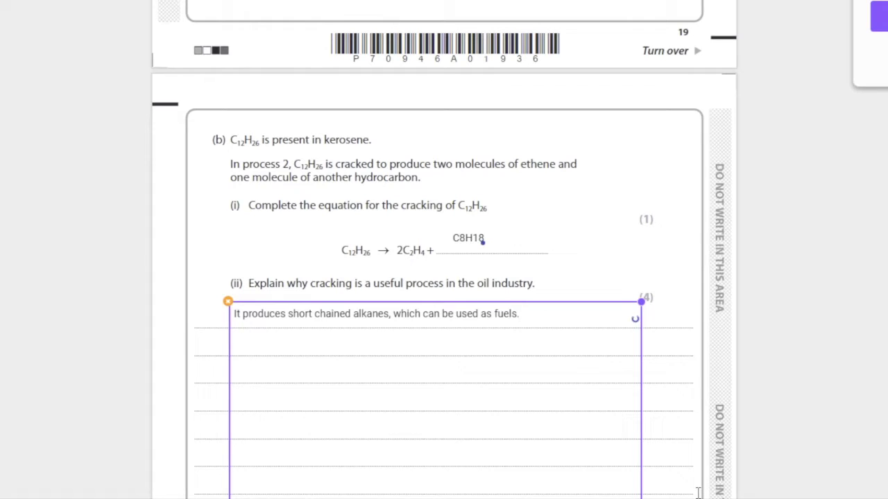
pyautogui.write(' Produces alkenes ')
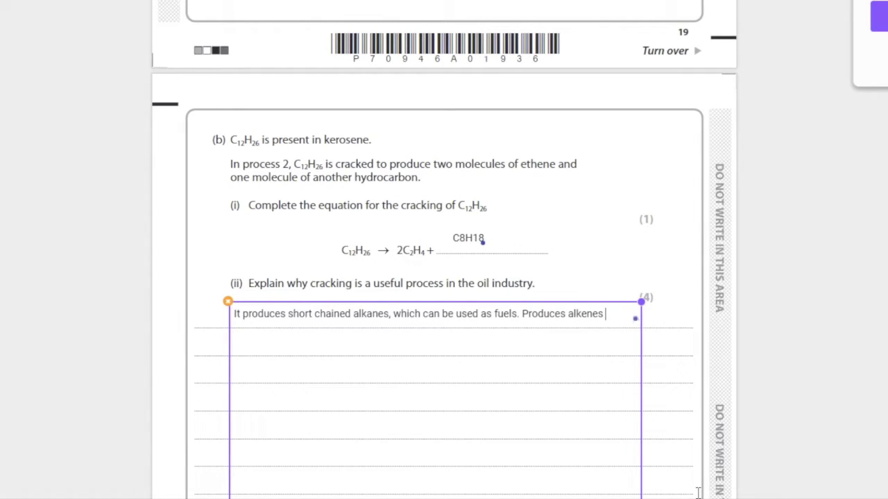
pyautogui.write('which can be u')
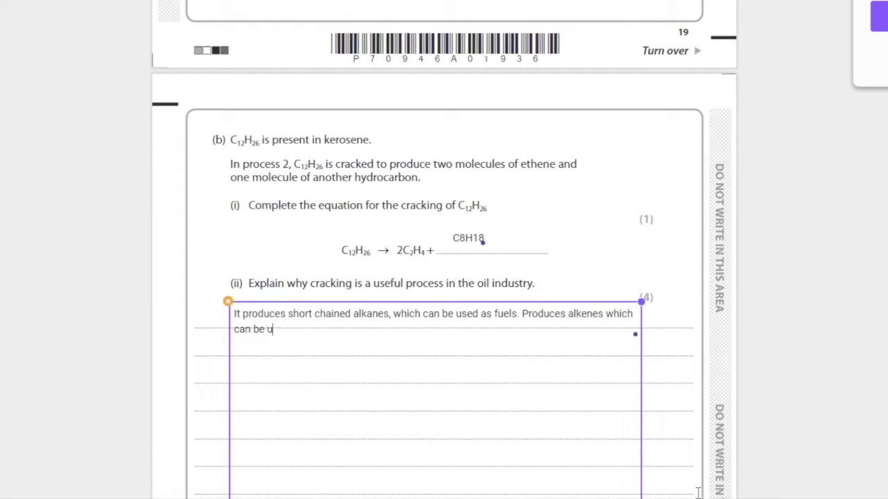
pyautogui.write('sed to make pol')
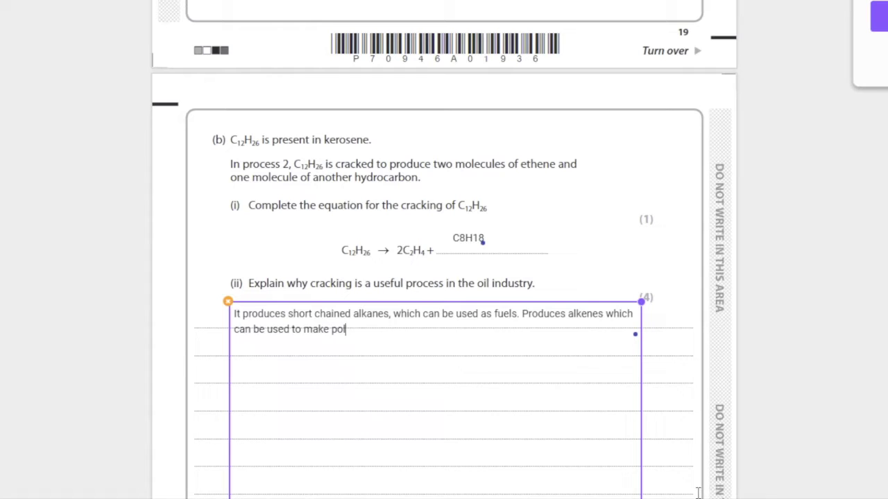
pyautogui.write('ymers.')
pyautogui.click(599, 151)
# Draw an X on the checkbox beside A addition in part (c), then move on to part (d)(i).
pyautogui.scroll(-5, 412, 102)
pyautogui.scroll(-4, 420, 83)
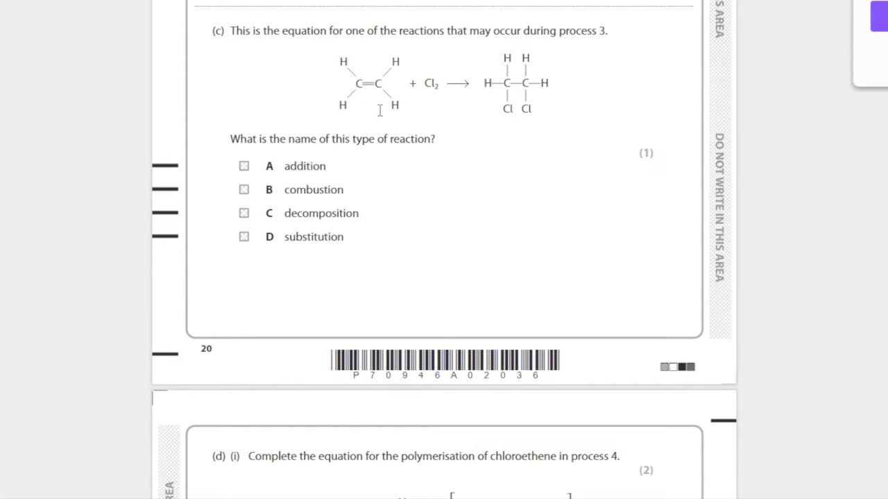
pyautogui.scroll(20, 597, 132)
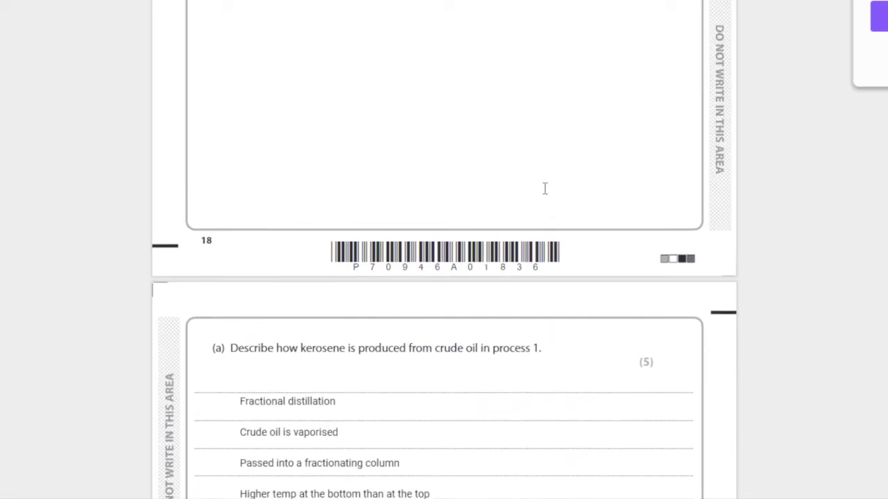
pyautogui.scroll(3, 510, 233)
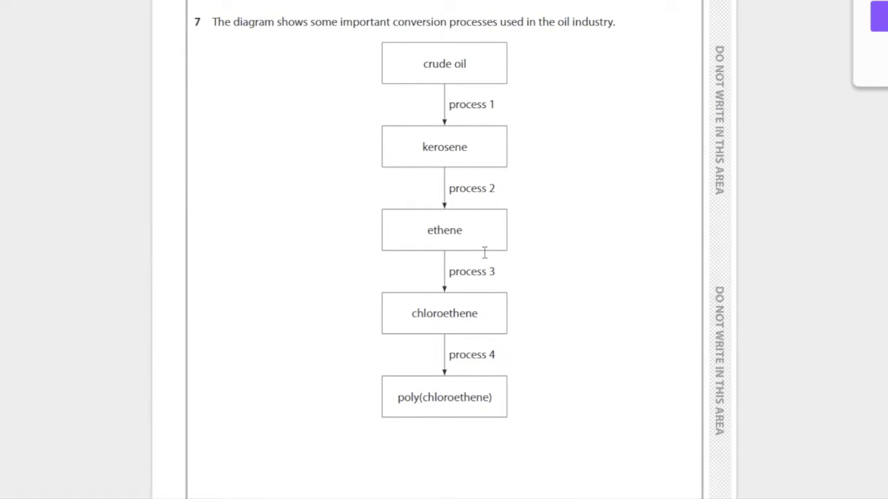
pyautogui.scroll(-20, 516, 313)
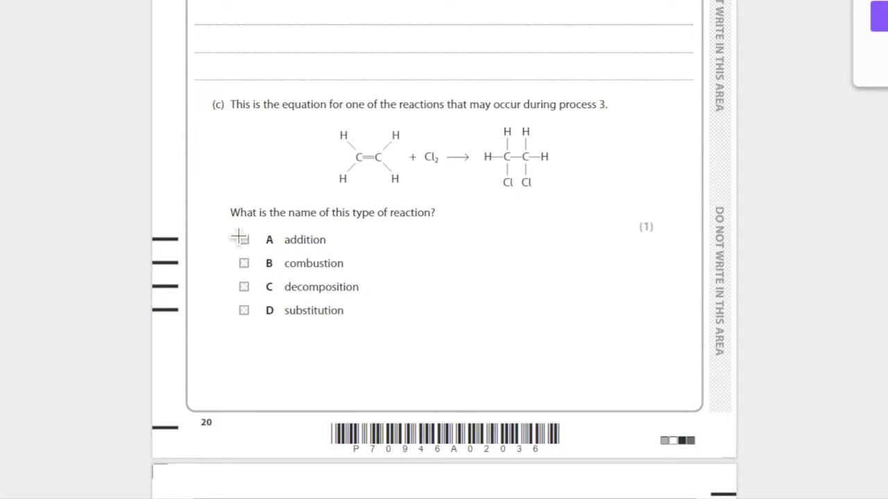
pyautogui.moveTo(238, 238)
pyautogui.mouseDown()
pyautogui.moveTo(247, 246)
pyautogui.moveTo(254, 231)
pyautogui.mouseUp()
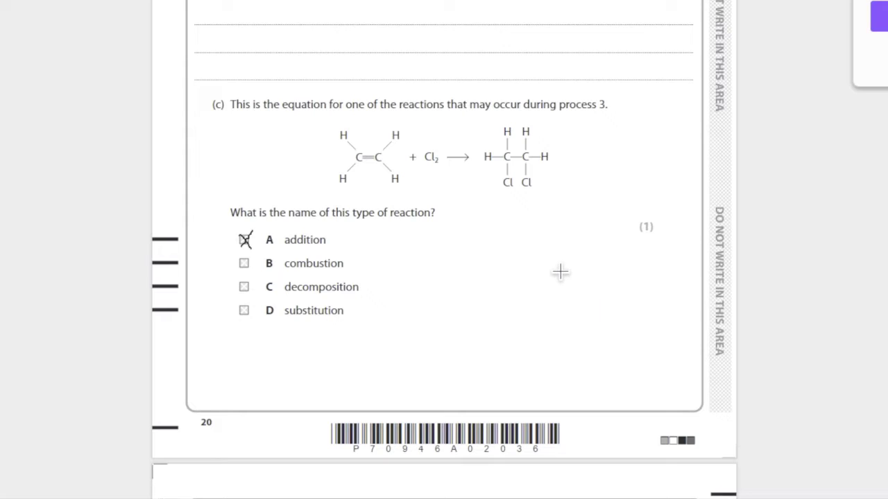
pyautogui.scroll(-3, 563, 256)
pyautogui.scroll(3, 569, 252)
pyautogui.scroll(-6, 549, 326)
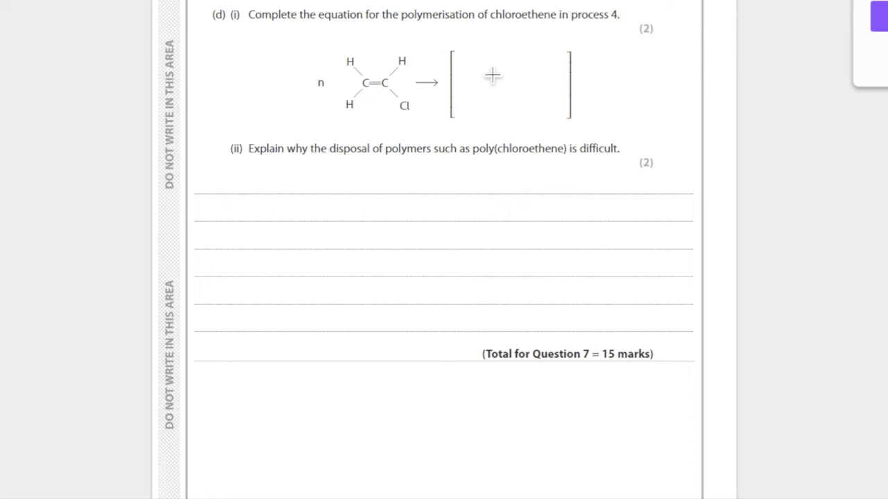
# Draw the two carbons inside the brackets with three H atoms and one Cl.
pyautogui.moveTo(493, 75)
pyautogui.mouseDown()
pyautogui.moveTo(478, 82)
pyautogui.moveTo(536, 86)
pyautogui.mouseUp()
pyautogui.moveTo(486, 58); pyautogui.dragTo(486, 68)
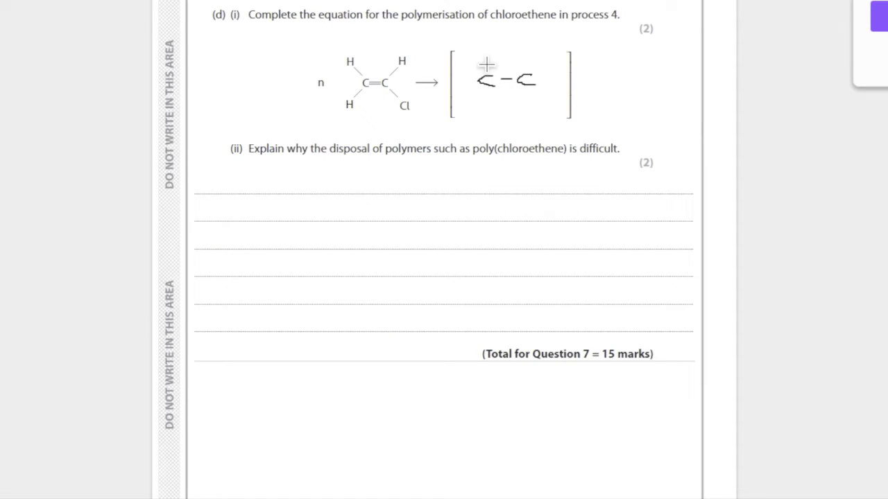
pyautogui.moveTo(481, 31); pyautogui.dragTo(489, 48)
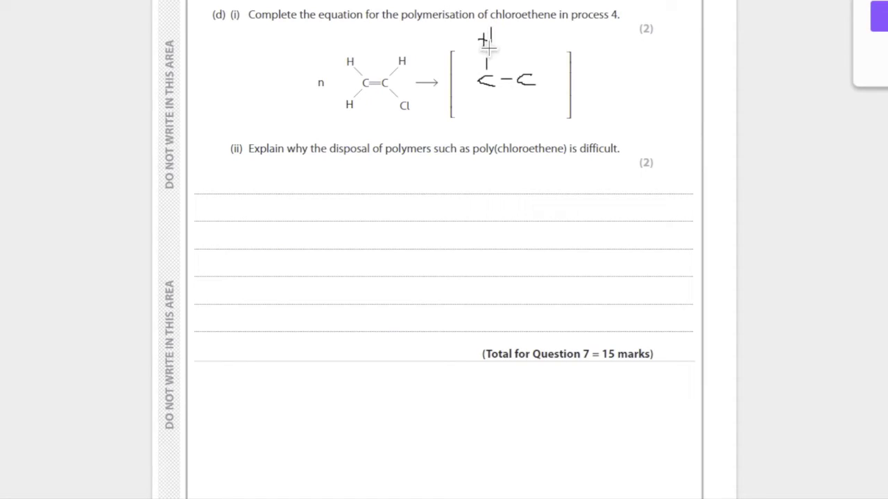
pyautogui.moveTo(486, 98)
pyautogui.mouseDown()
pyautogui.moveTo(482, 130)
pyautogui.moveTo(493, 130)
pyautogui.mouseUp()
pyautogui.moveTo(527, 93)
pyautogui.mouseDown()
pyautogui.moveTo(522, 135)
pyautogui.moveTo(531, 133)
pyautogui.mouseUp()
pyautogui.moveTo(522, 68)
pyautogui.mouseDown()
pyautogui.moveTo(520, 43)
pyautogui.moveTo(531, 39)
pyautogui.mouseUp()
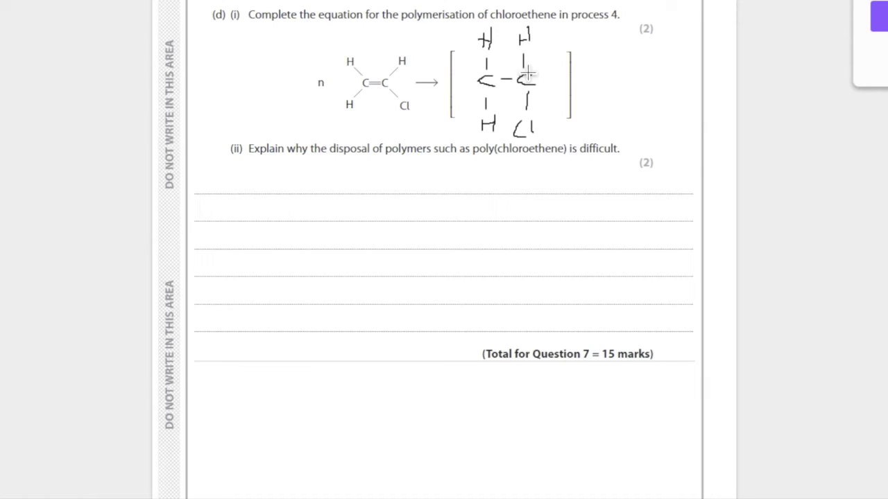
# Add extension bonds through both brackets and the subscript n.
pyautogui.moveTo(533, 80); pyautogui.dragTo(585, 80)
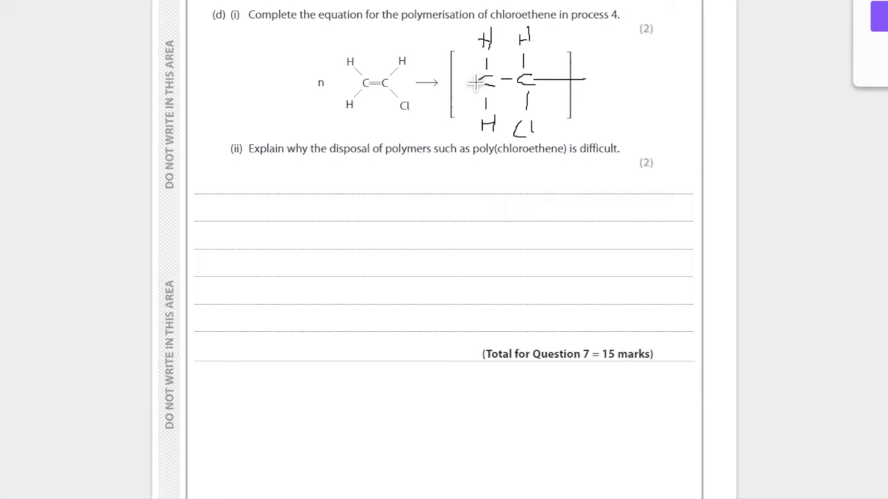
pyautogui.moveTo(476, 81); pyautogui.dragTo(448, 80)
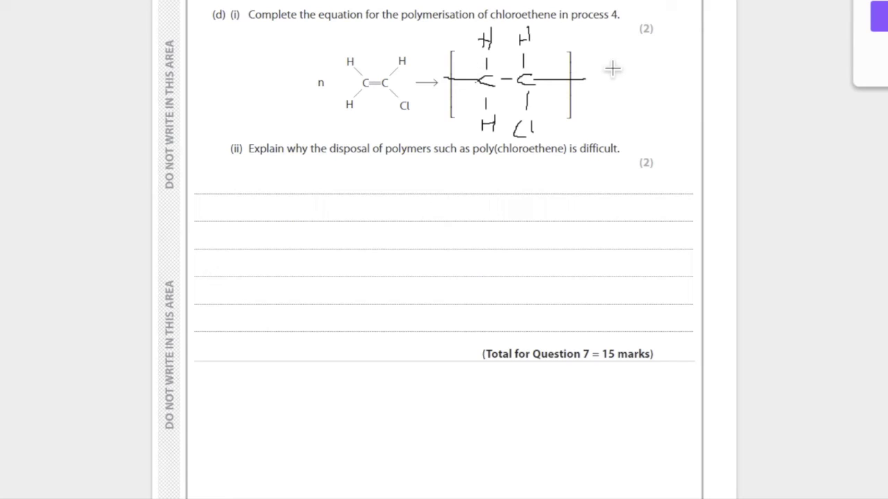
pyautogui.click(580, 78)
pyautogui.moveTo(584, 99); pyautogui.dragTo(605, 125)
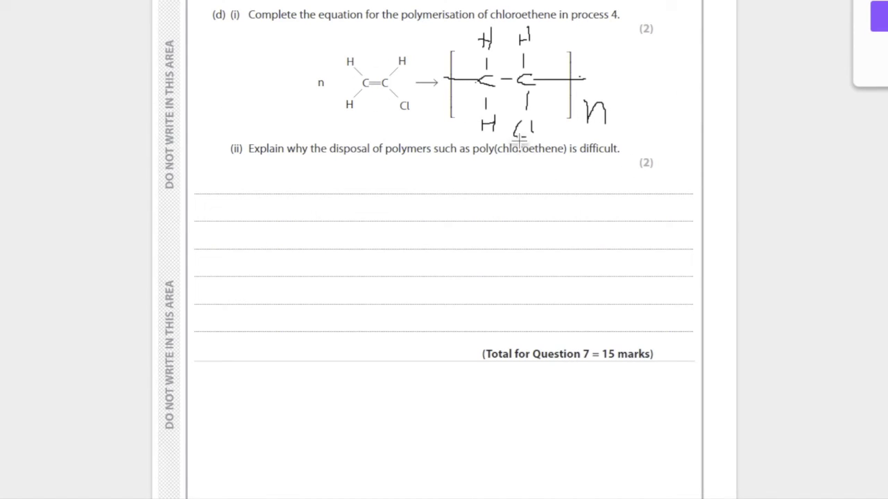
# Answer part (d)(ii) with 'Inert, unreactive, so they wont naturally biodegrade.'.
pyautogui.scroll(-1, 472, 225)
pyautogui.scroll(2, 440, 132)
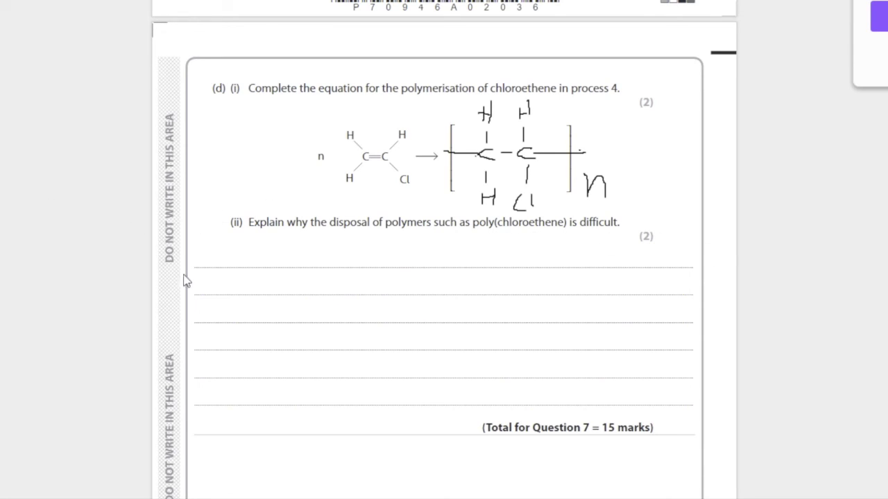
pyautogui.click(241, 269)
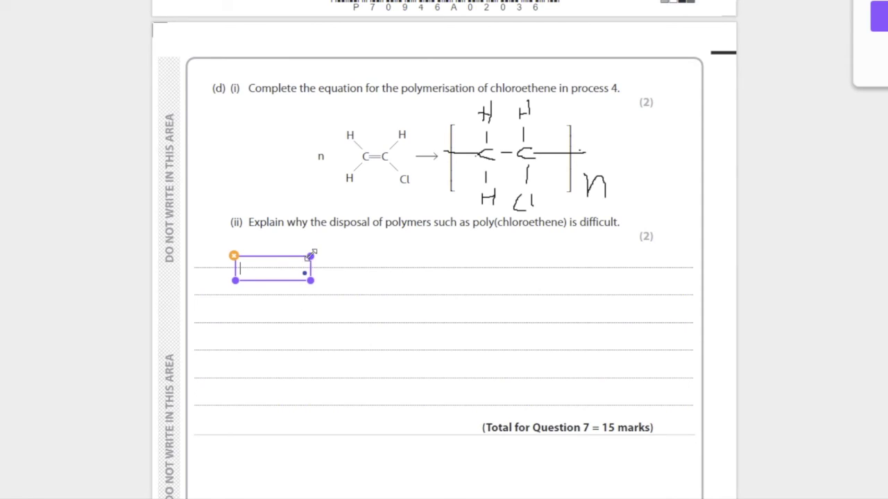
pyautogui.moveTo(311, 282); pyautogui.dragTo(662, 379)
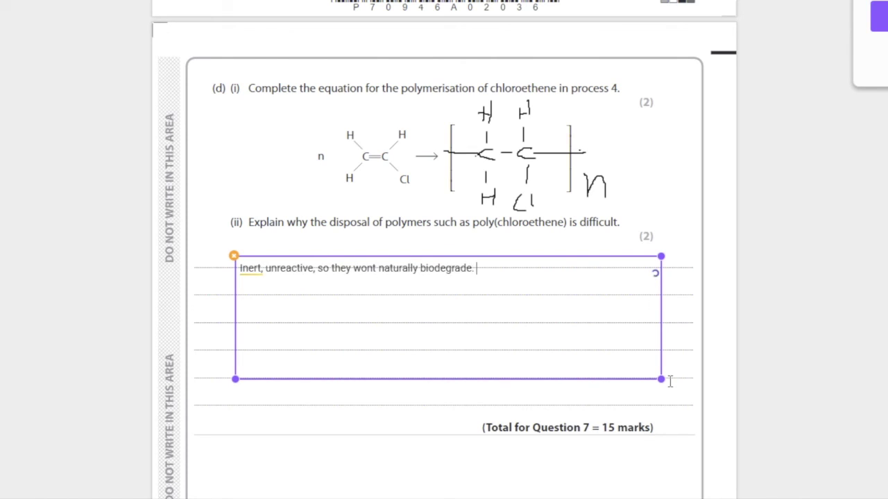
pyautogui.click(510, 448)
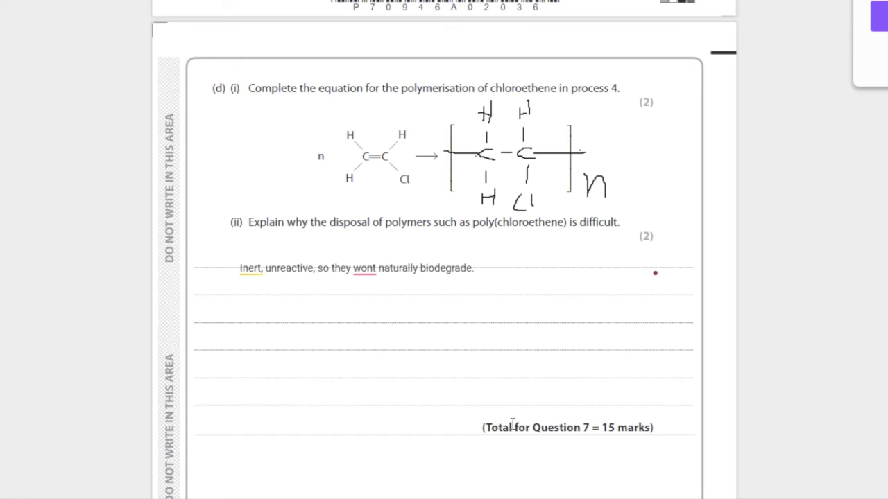
pyautogui.click(547, 279)
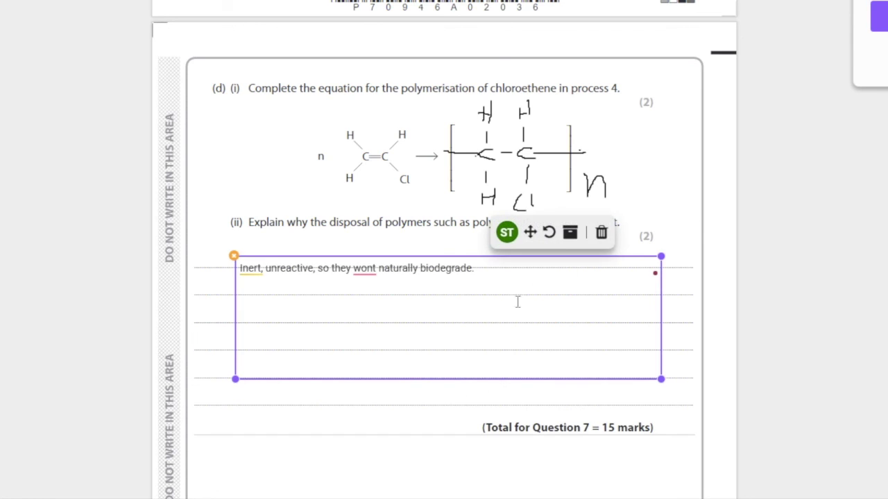